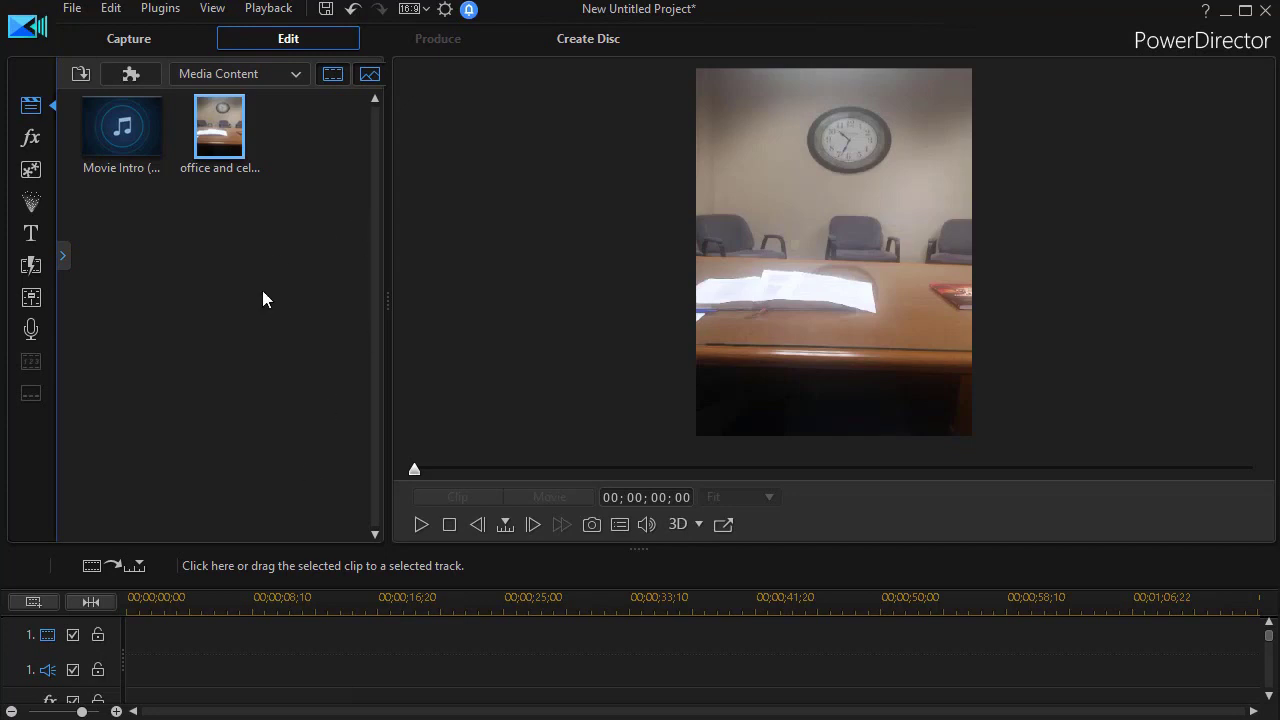
Step: Place the office footage clip at the start of video tracks 1 and 2, keeping the project's 16:9 aspect ratio
left_click(420, 524)
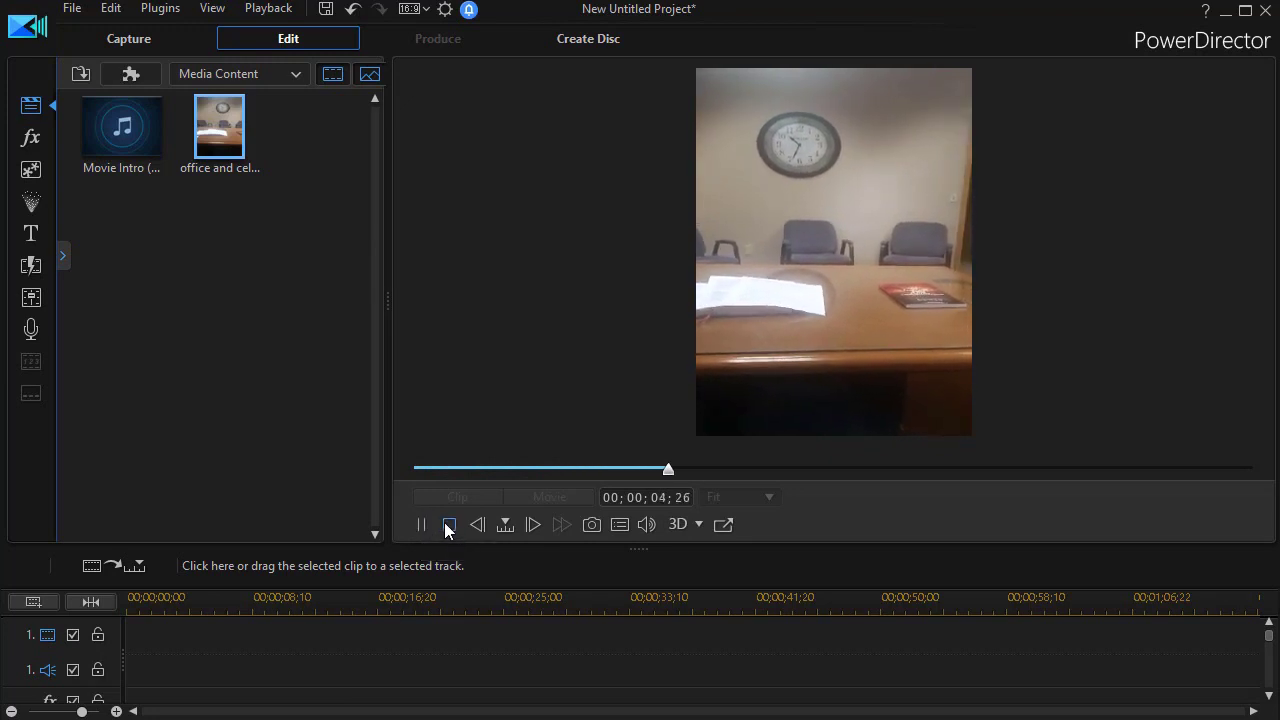
left_click(448, 524)
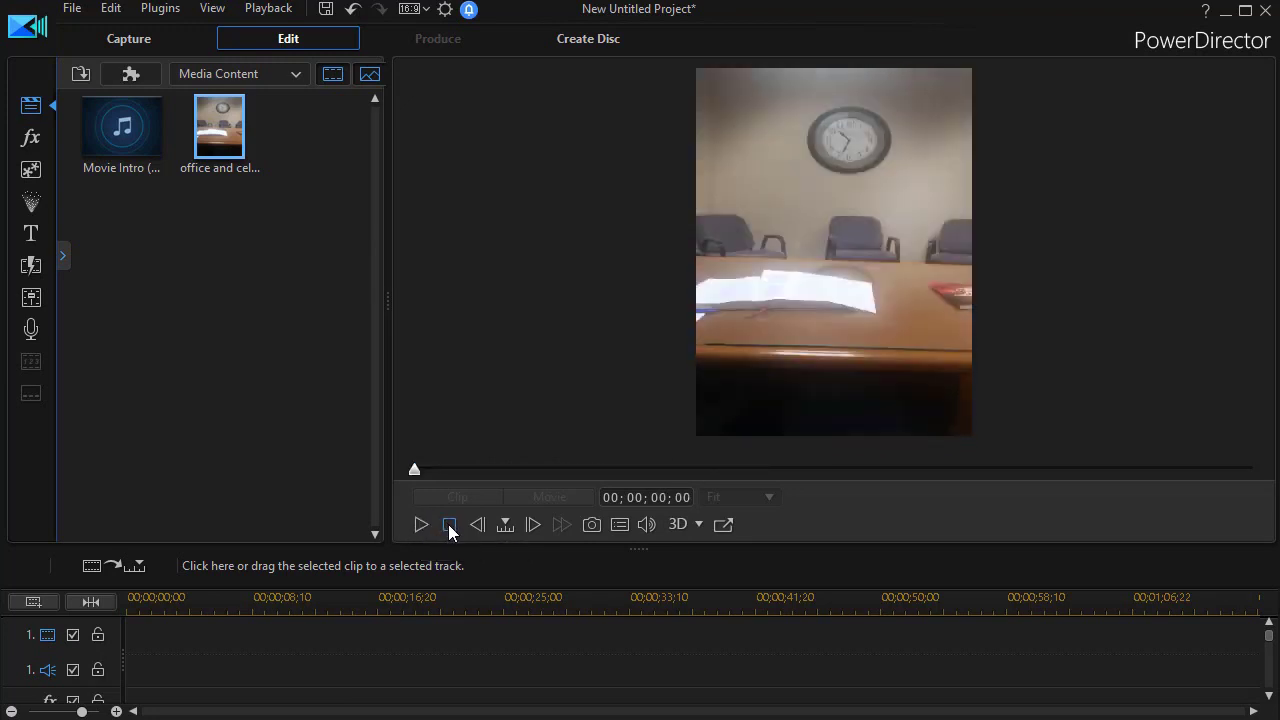
left_click_drag(226, 140, 130, 628)
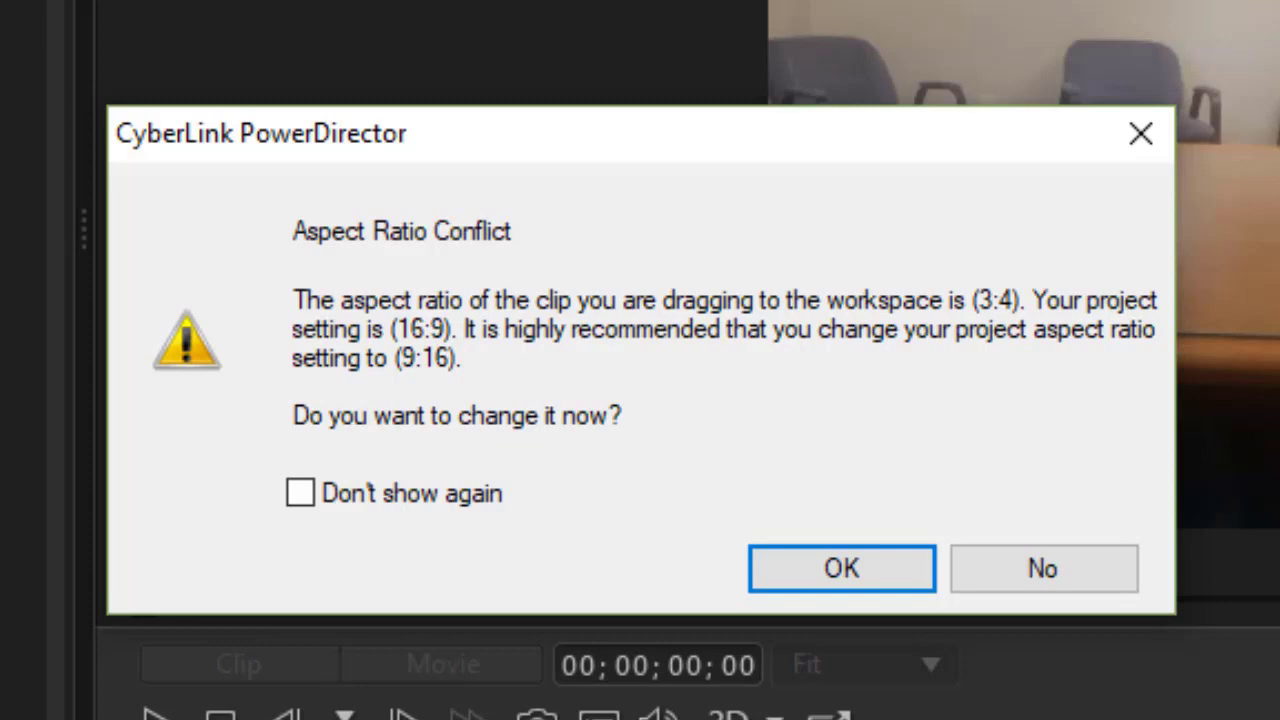
left_click(1048, 566)
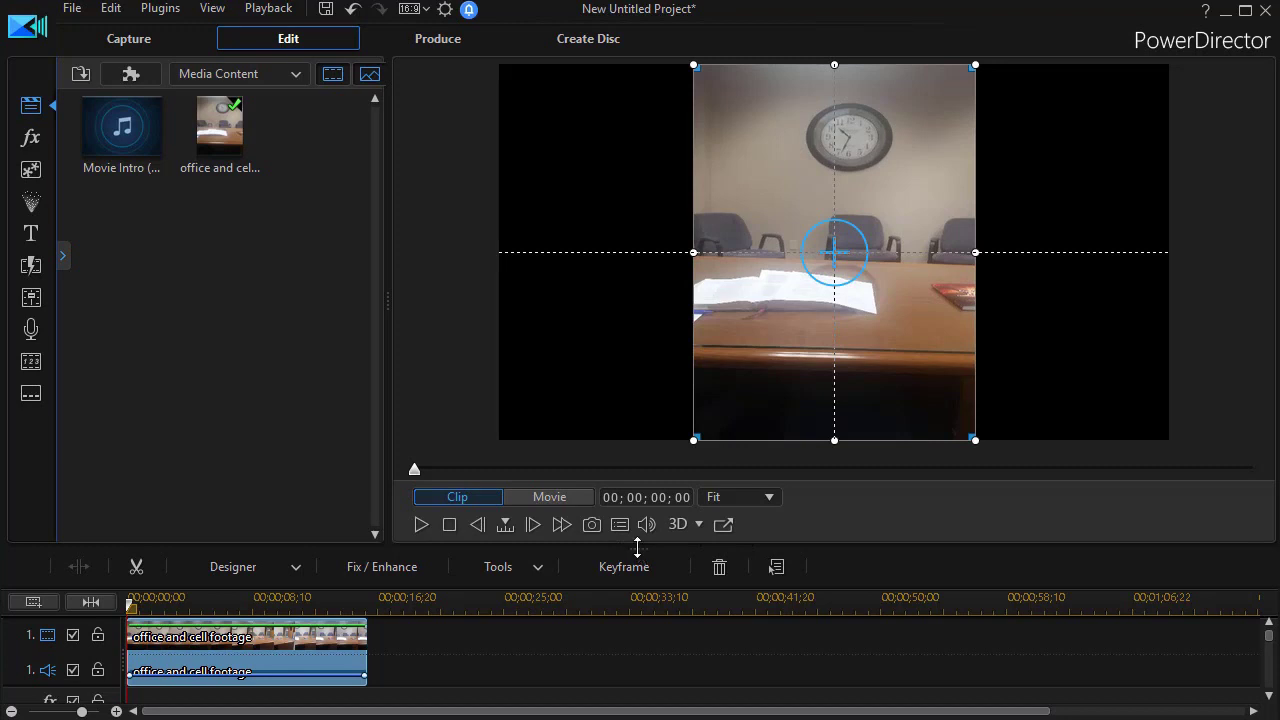
left_click_drag(646, 548, 303, 314)
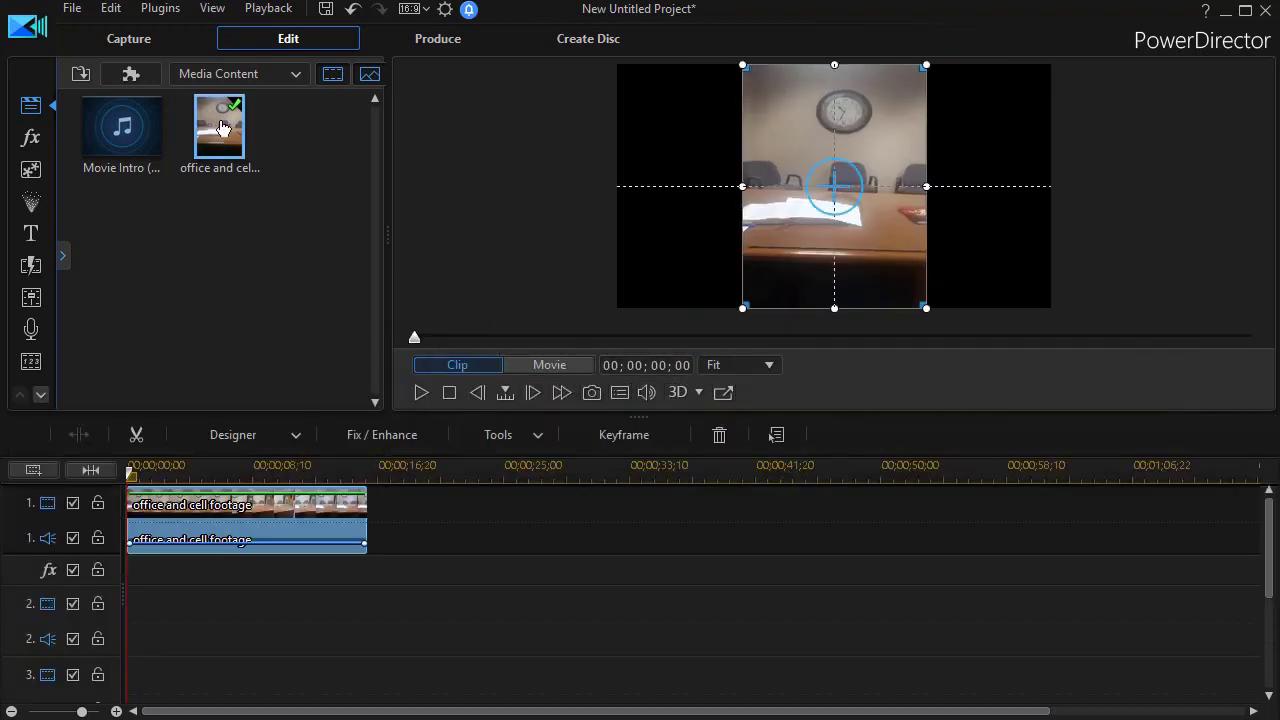
left_click_drag(214, 126, 95, 612)
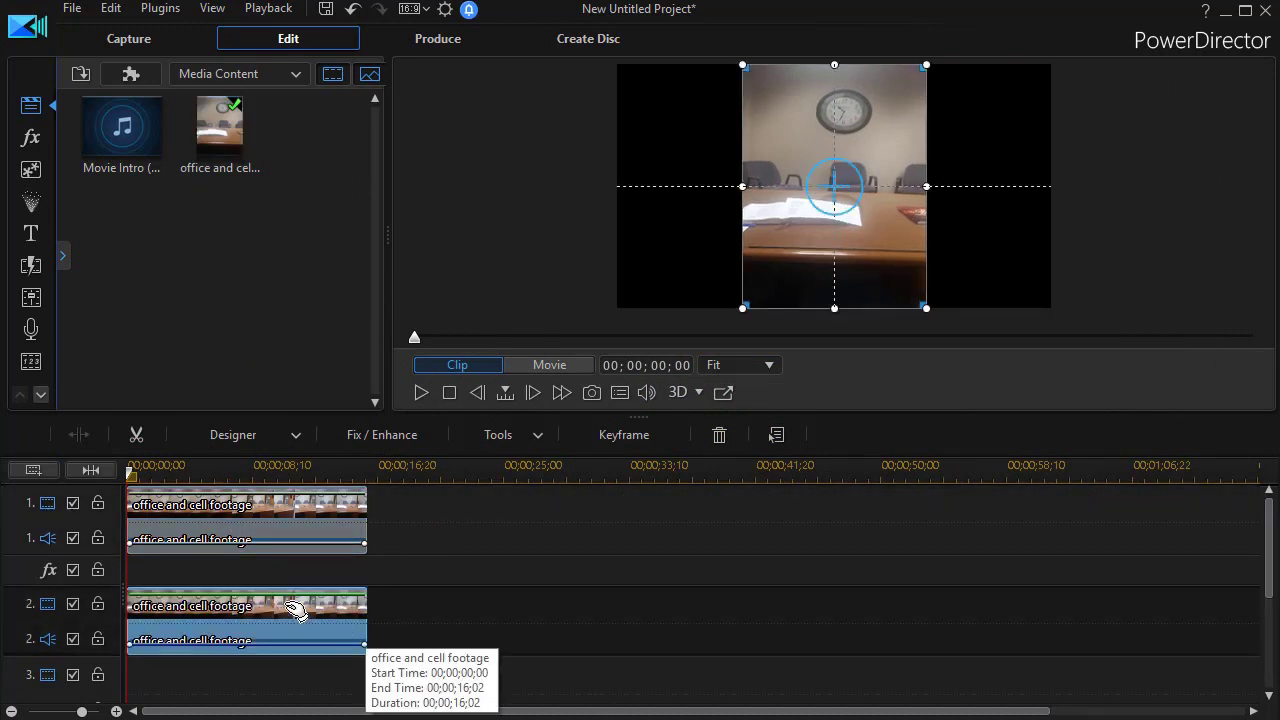
Step: Enlarge the clip on video track 1 until it spans the full width of the 16:9 frame
left_click(275, 520)
left_click(278, 513)
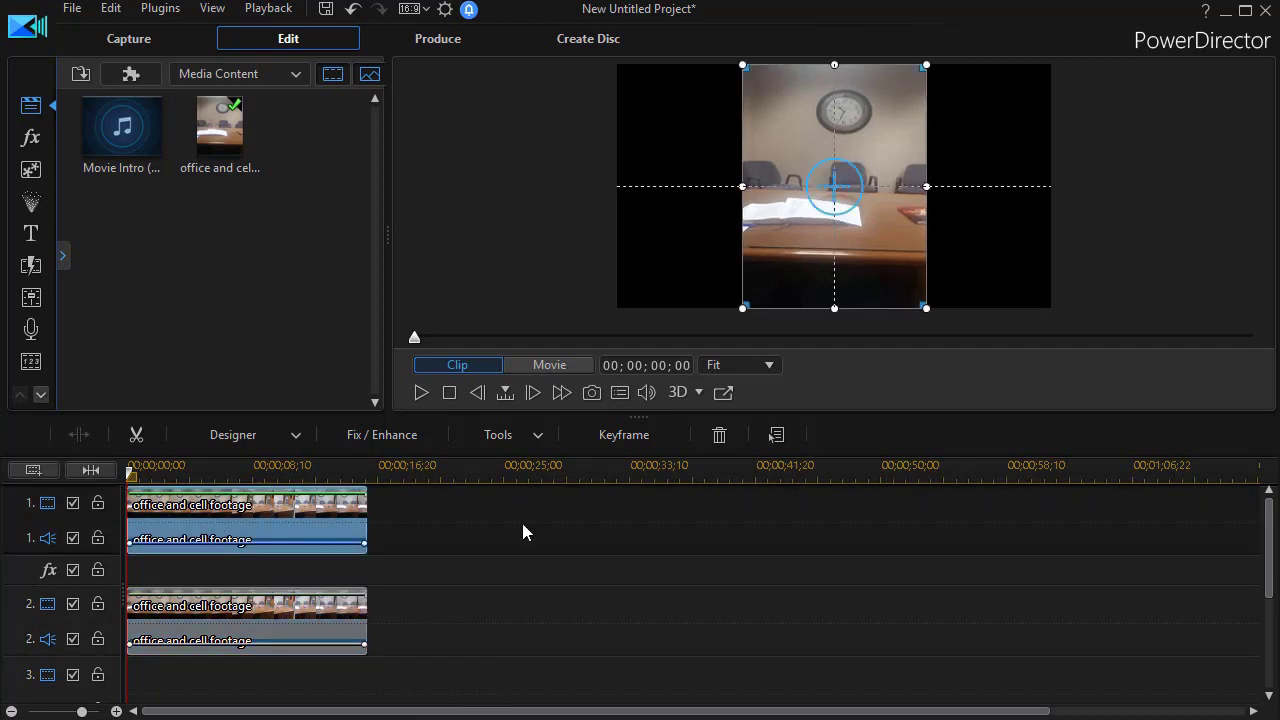
left_click_drag(644, 416, 629, 569)
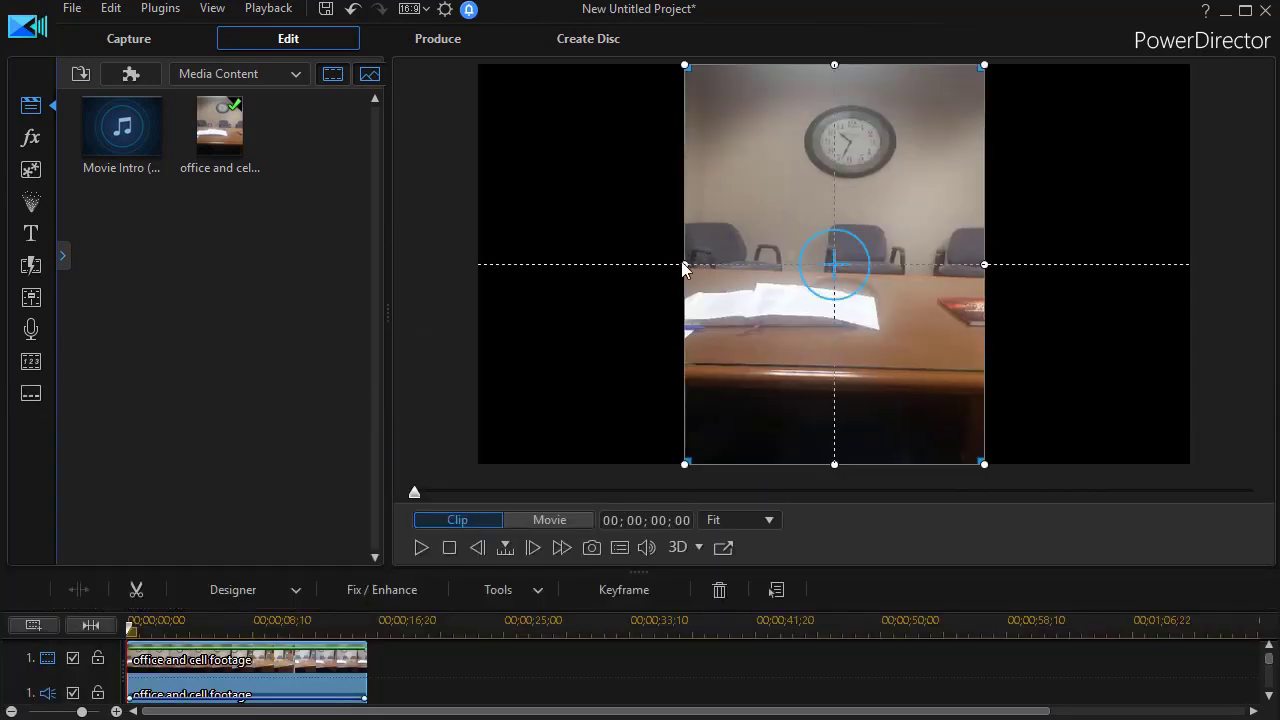
left_click_drag(679, 264, 483, 282)
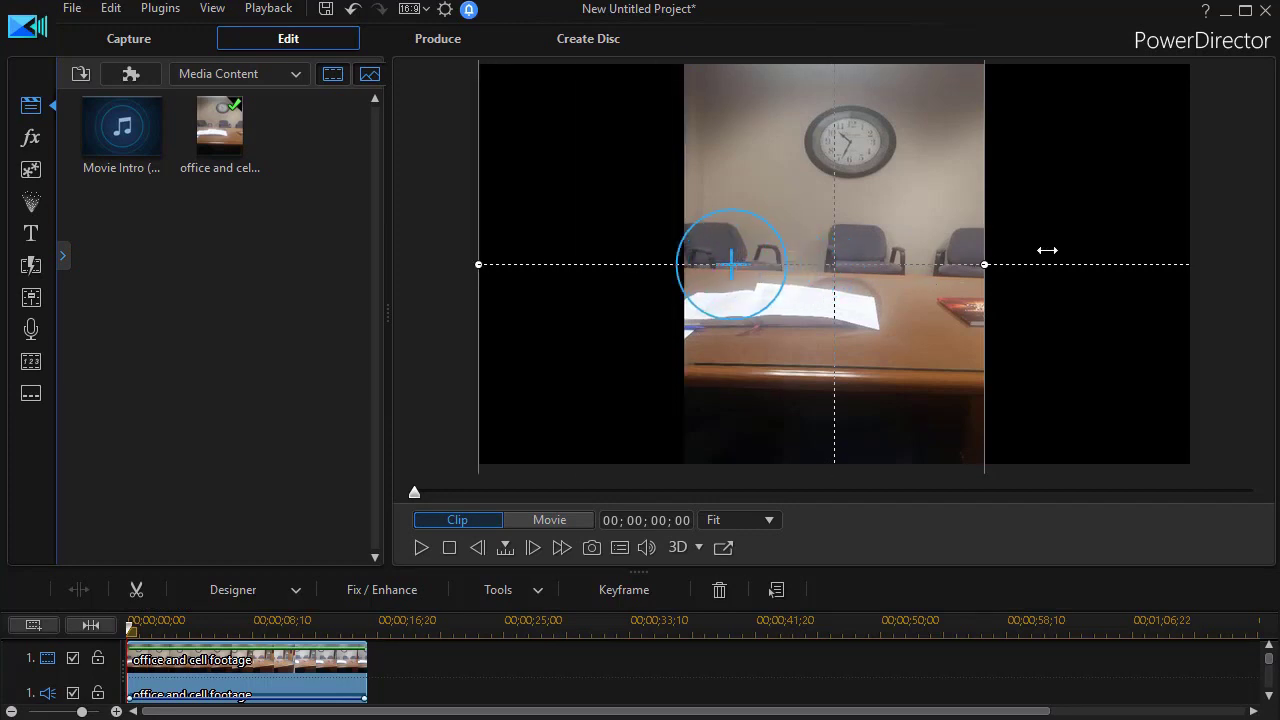
left_click_drag(985, 264, 1191, 286)
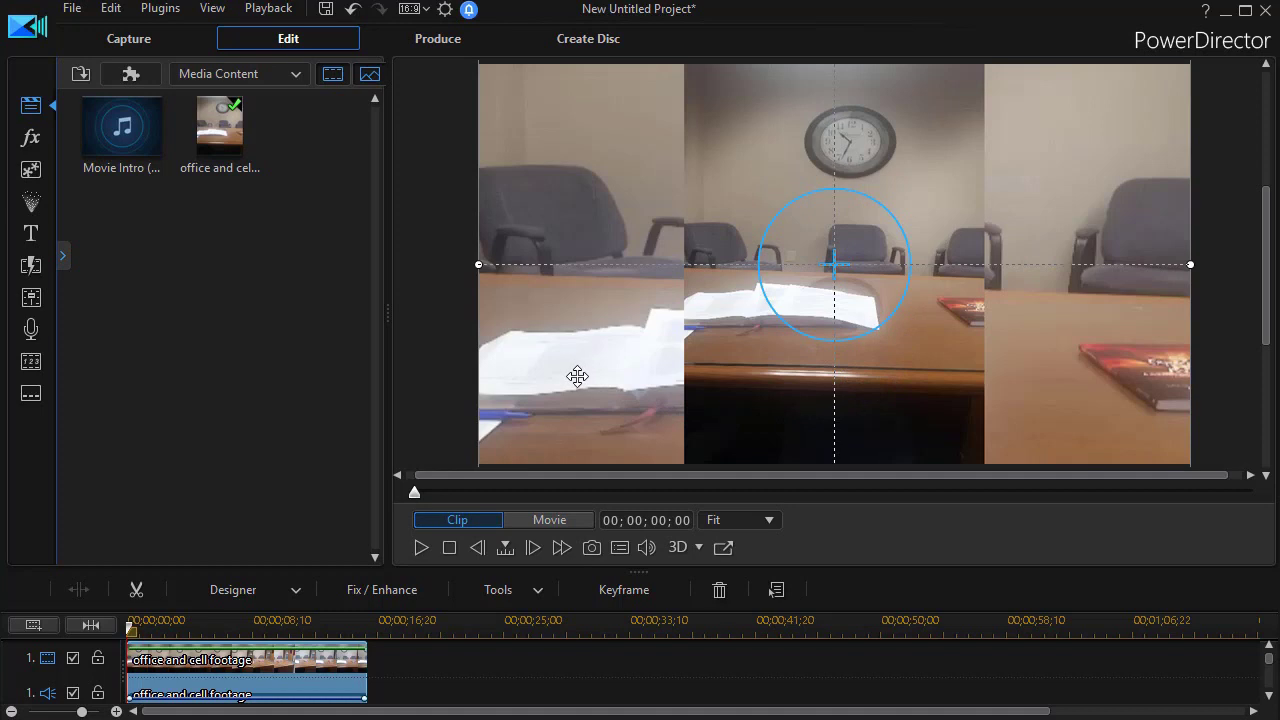
Step: Search the effects for "blur" and apply the Blur effect to the clip on video track 1
left_click(33, 140)
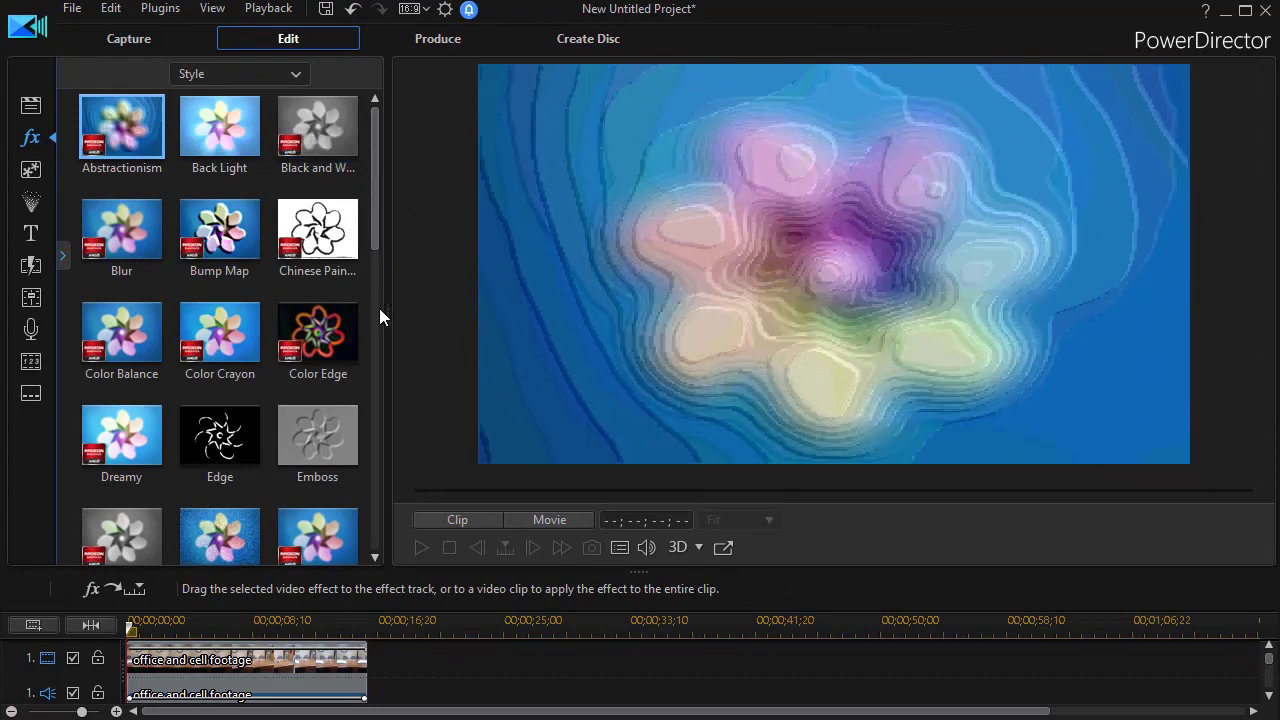
left_click_drag(388, 313, 578, 313)
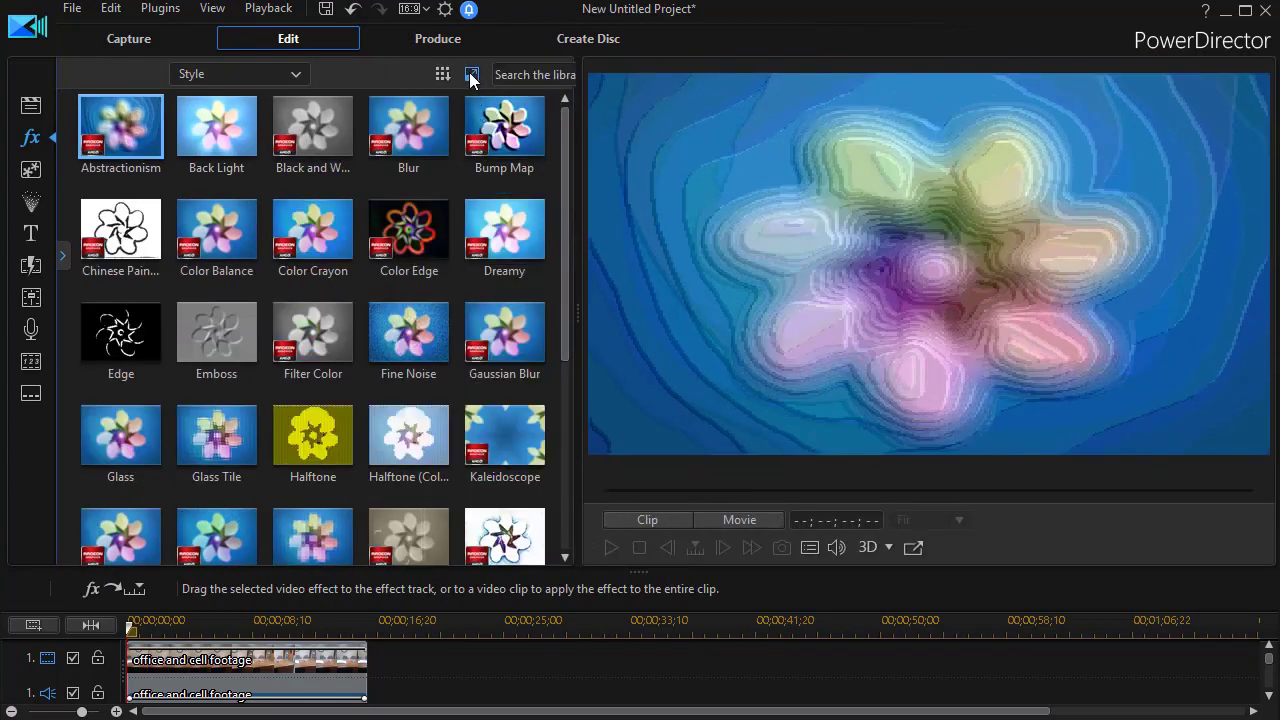
left_click(534, 74)
type("blur")
mouse_move(115, 125)
left_mouse_down()
mouse_move(217, 528)
mouse_move(210, 675)
left_mouse_up()
left_click(210, 675)
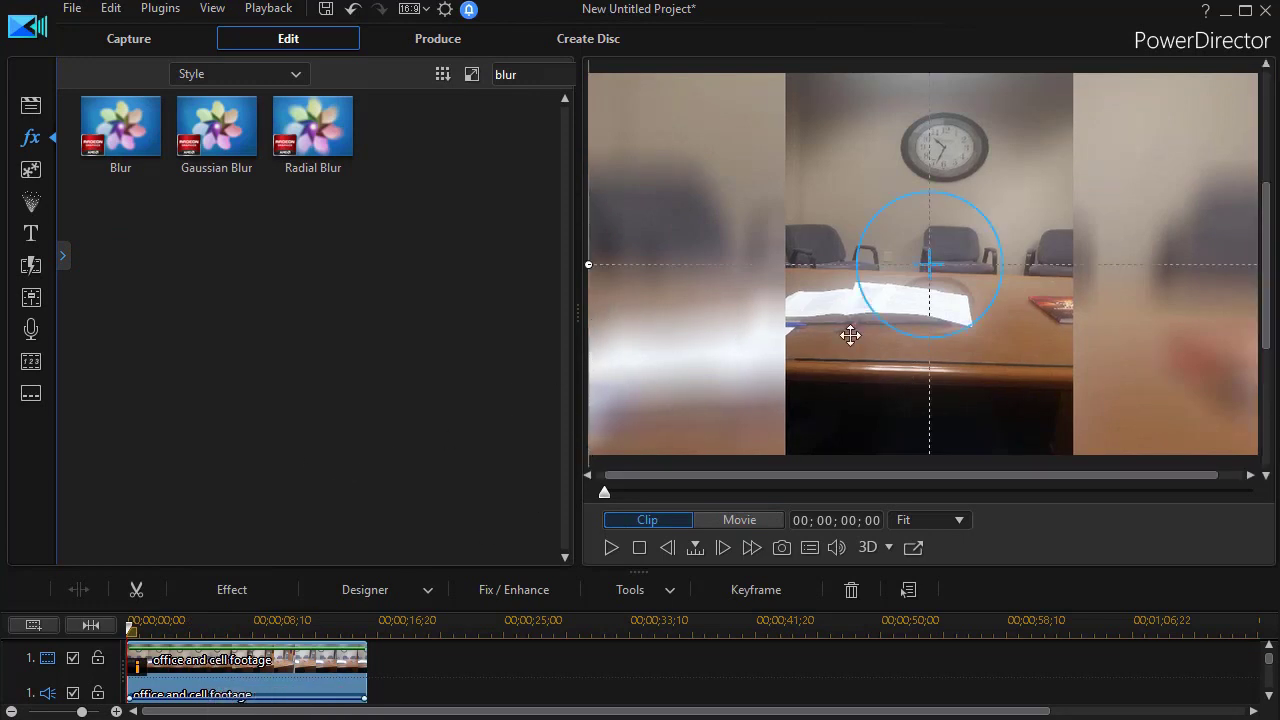
Step: Set the Blur effect's degree to 4 and play the whole movie
left_click(245, 589)
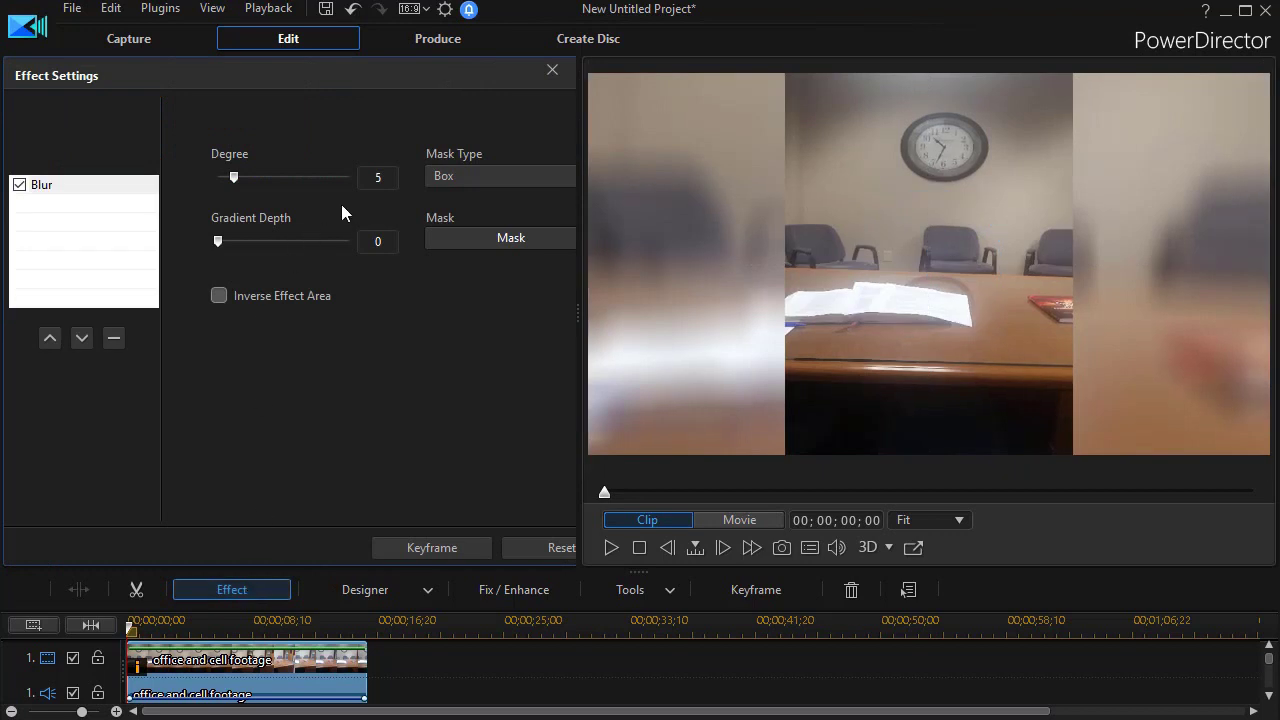
double_click(378, 177)
type("4")
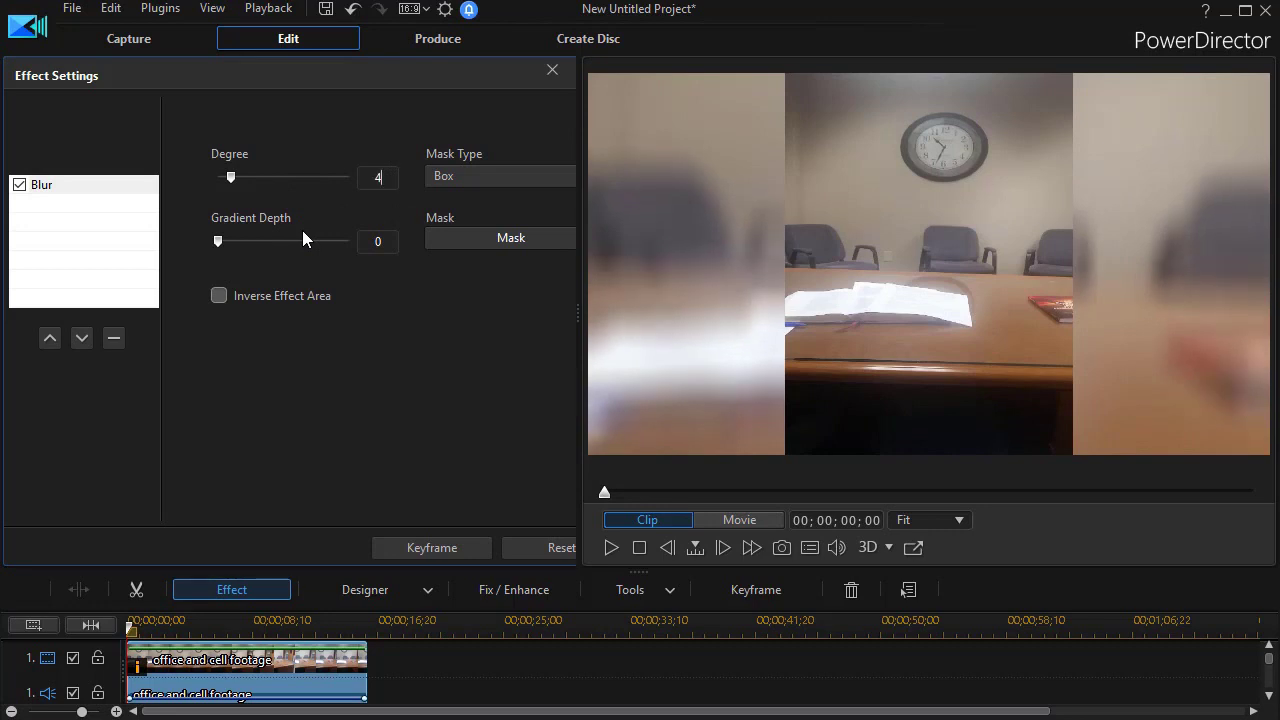
left_click_drag(578, 313, 143, 315)
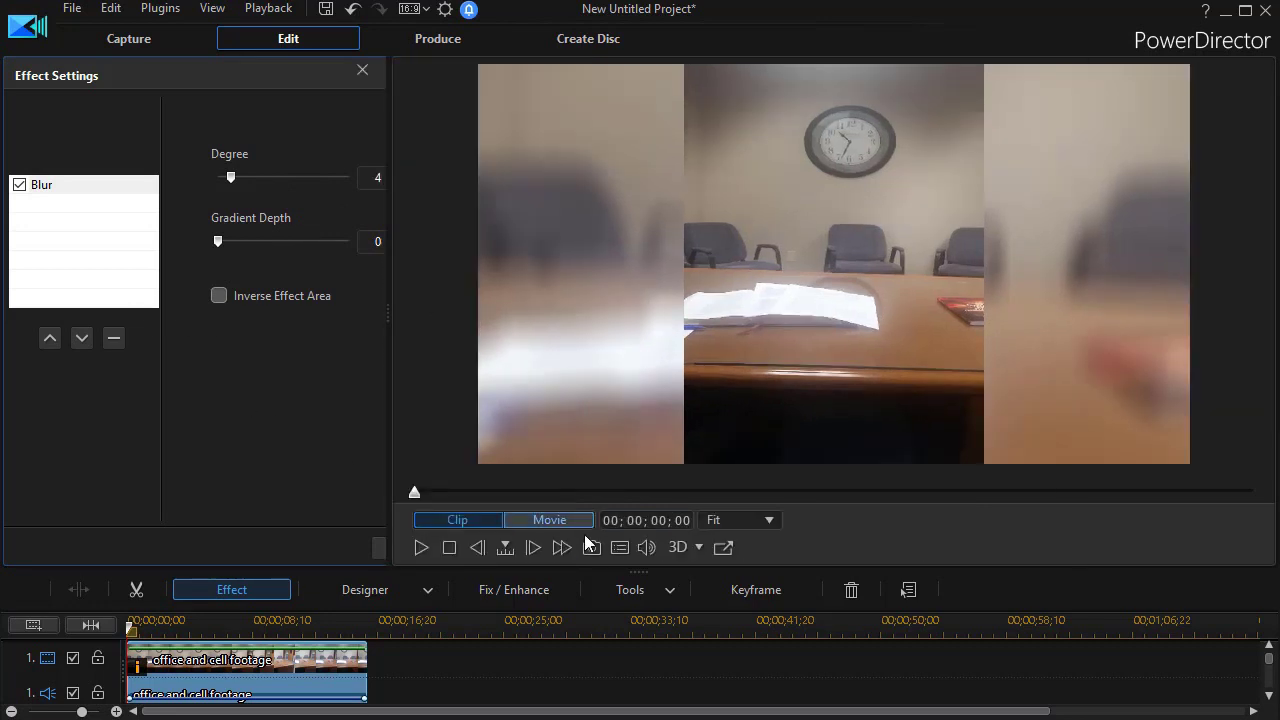
left_click(526, 520)
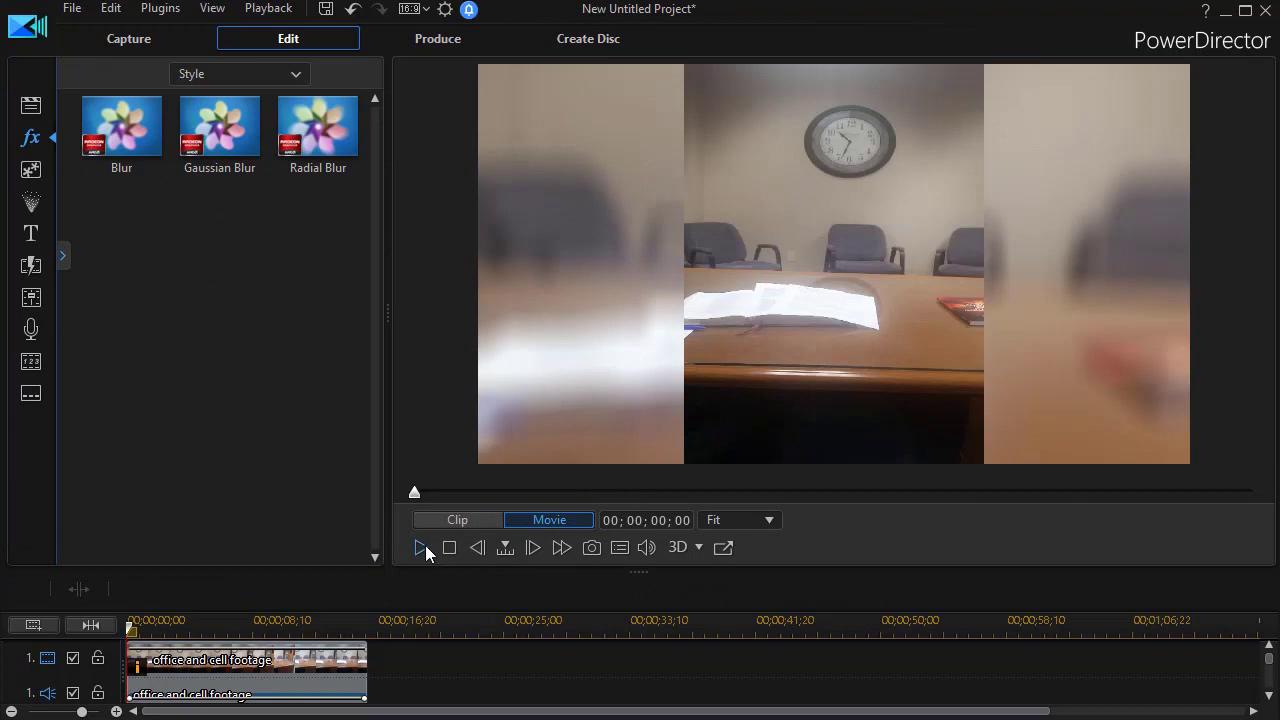
left_click(422, 547)
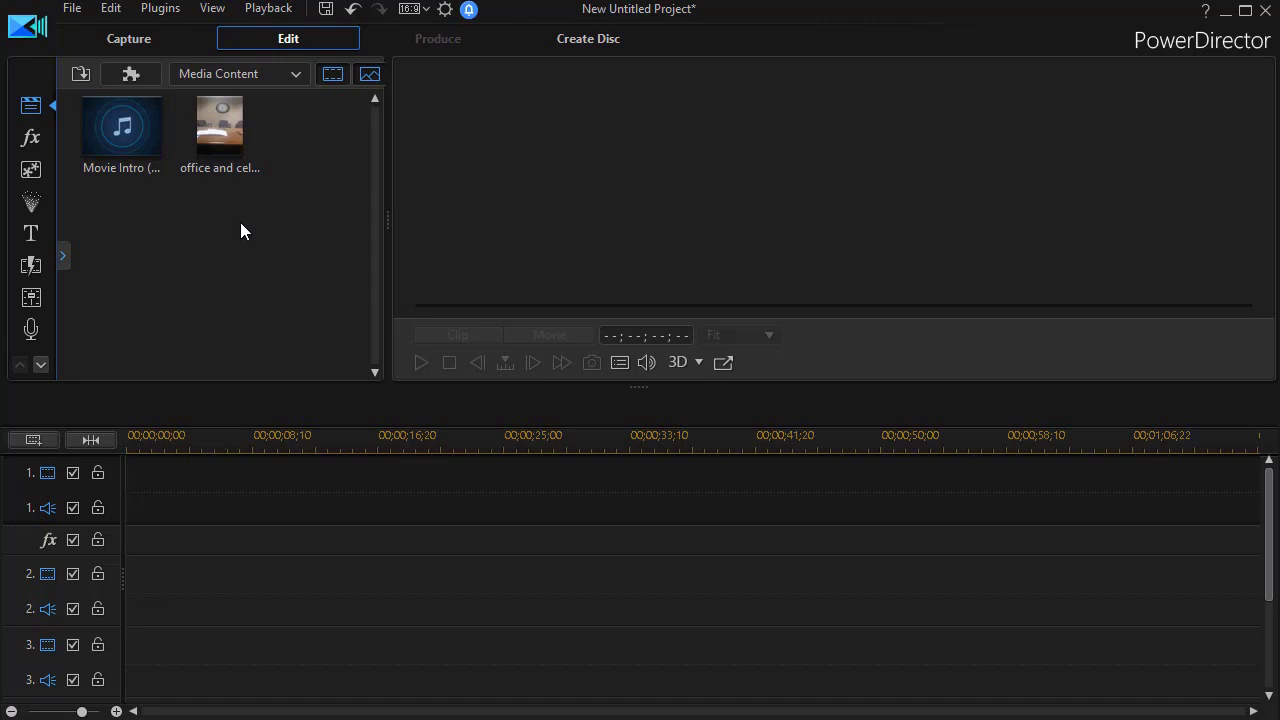
Step: Place the office footage on the empty video track 1, keeping the 16:9 ratio, and move it to the frame's left edge
left_click_drag(223, 155, 80, 494)
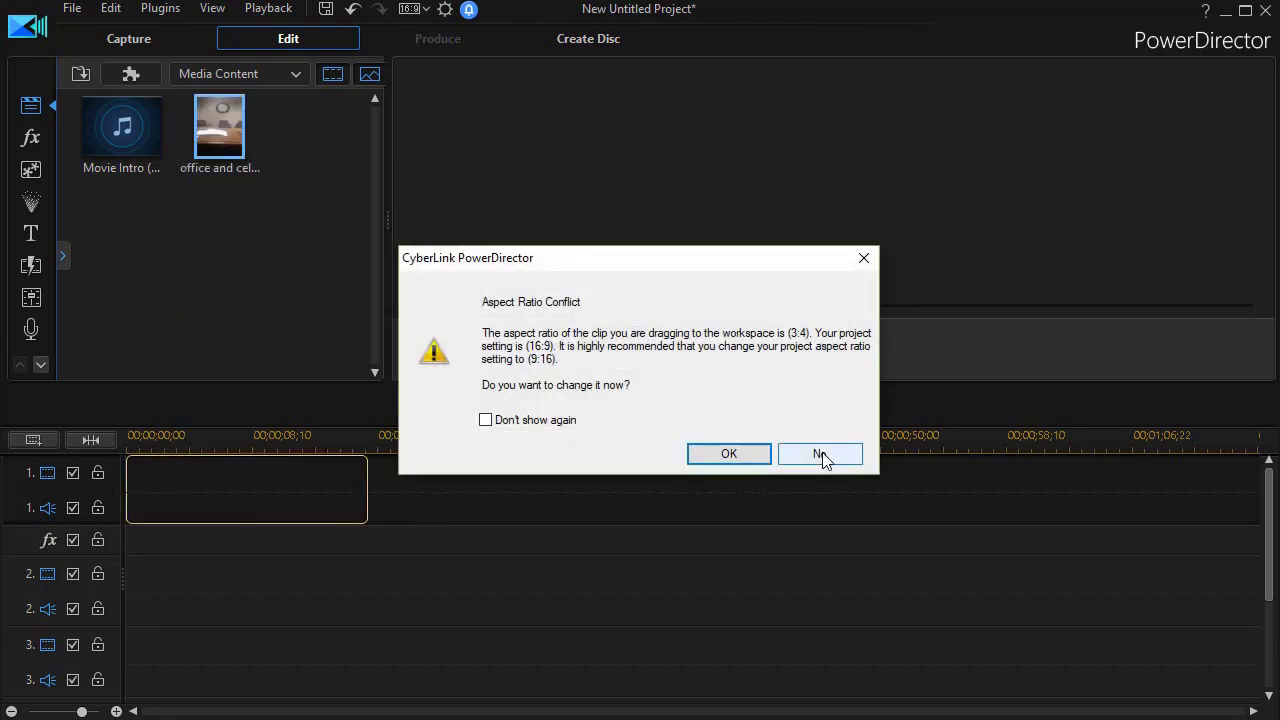
left_click(820, 454)
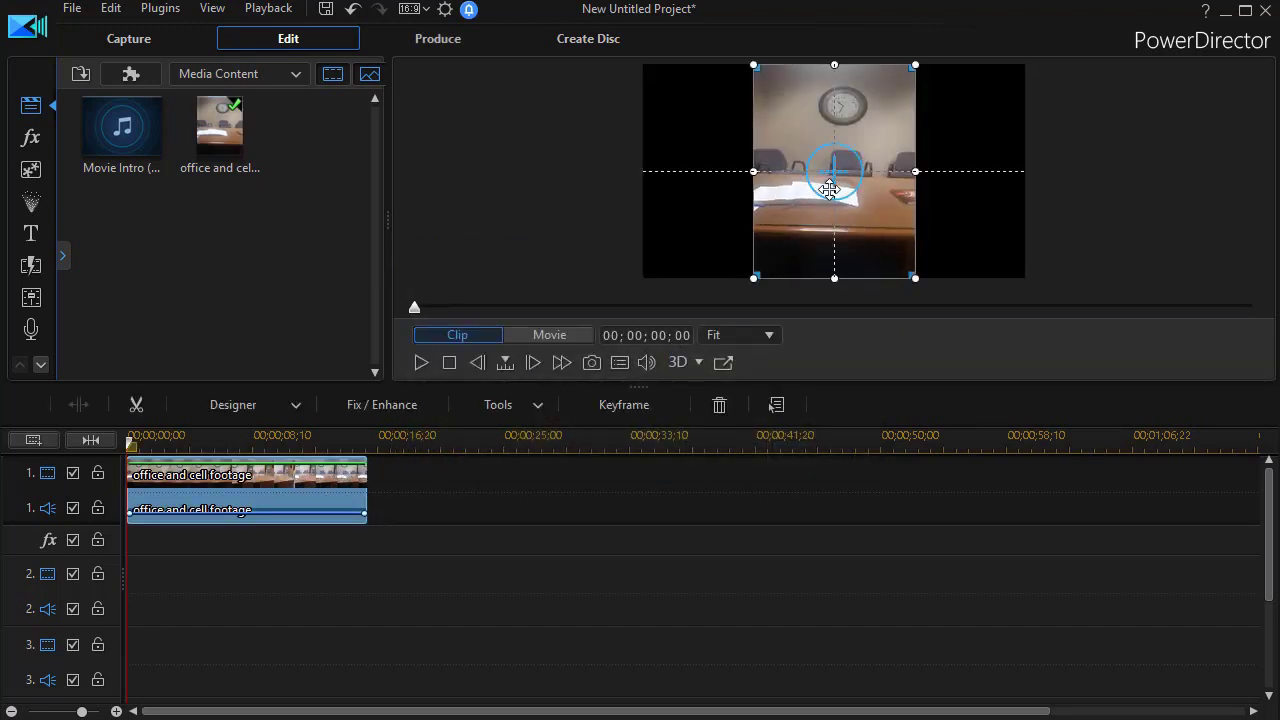
left_click_drag(836, 174, 727, 170)
Step: Add a copy on video track 2 aligned to the frame's right edge and another, centred, on video track 3
left_click_drag(219, 128, 100, 595)
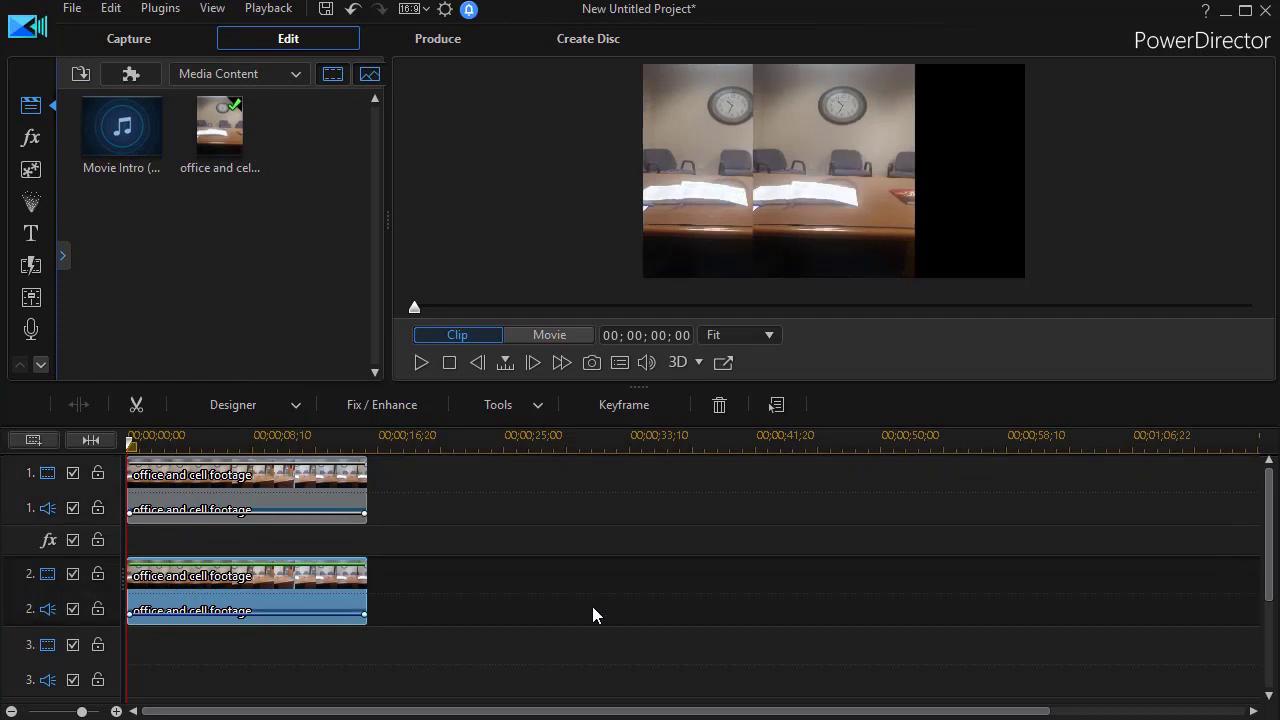
left_click_drag(886, 109, 1000, 112)
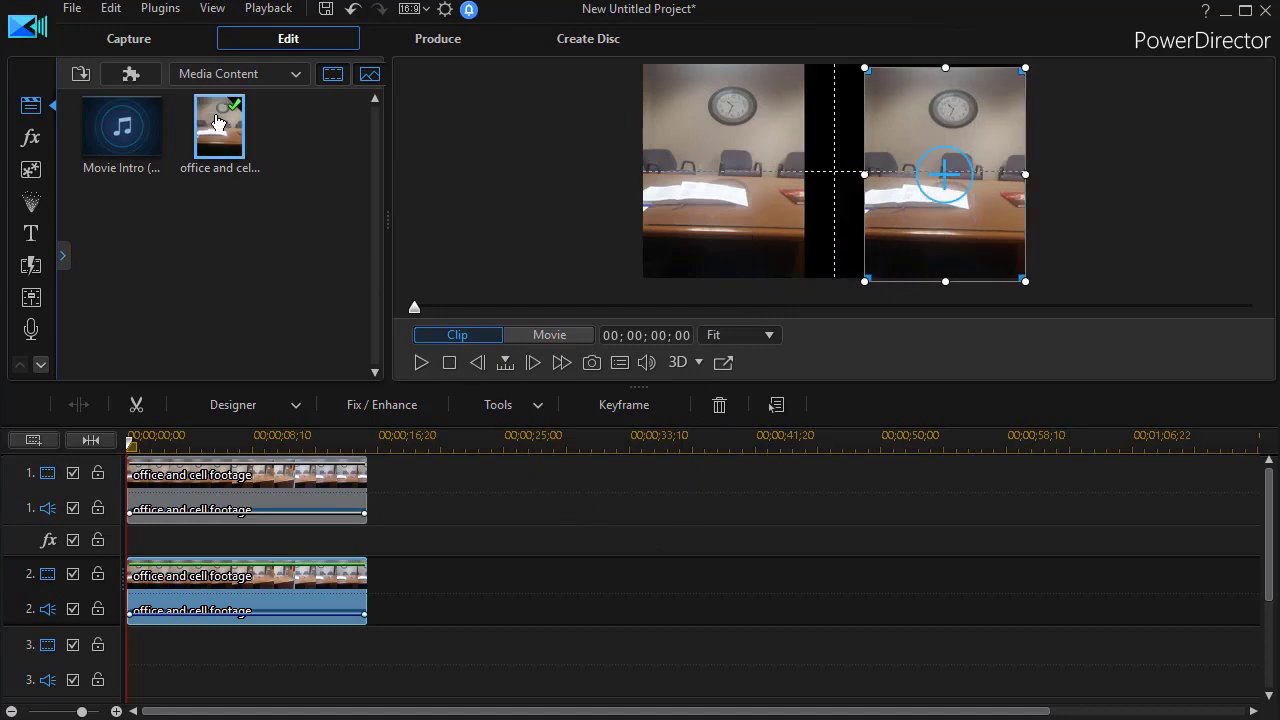
left_click_drag(222, 124, 104, 624)
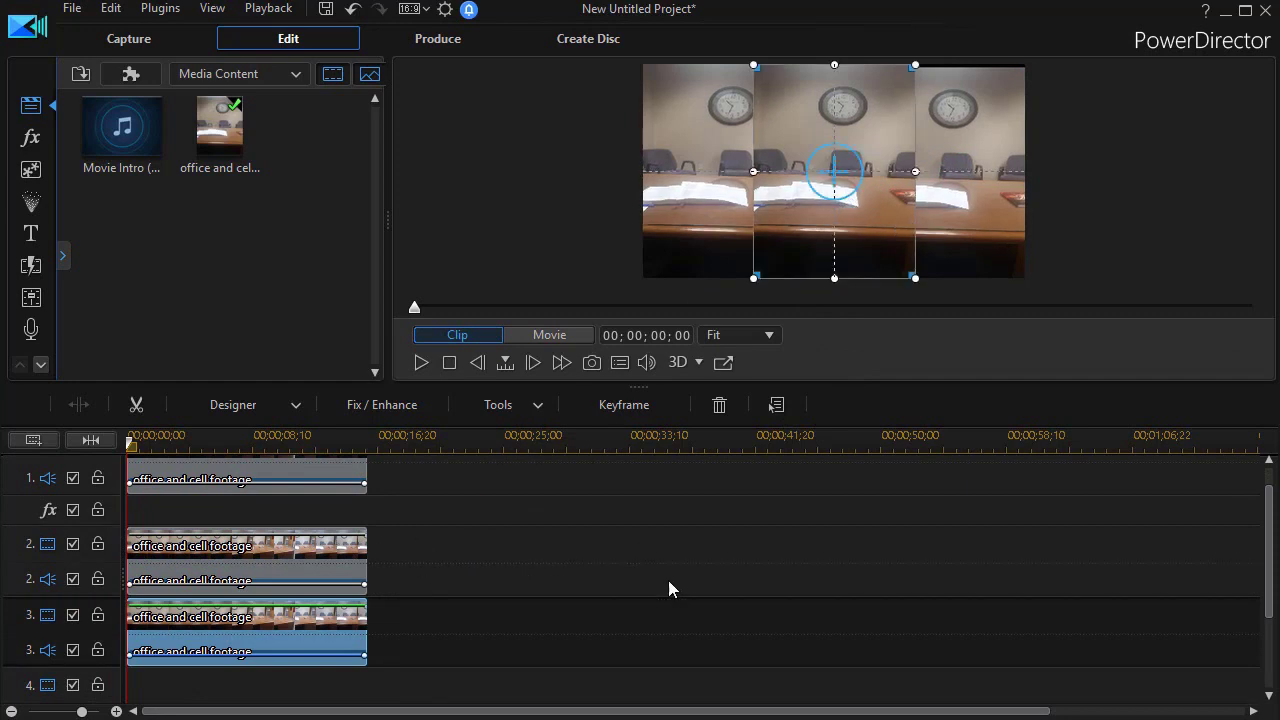
scroll(1271, 491, "up", 1)
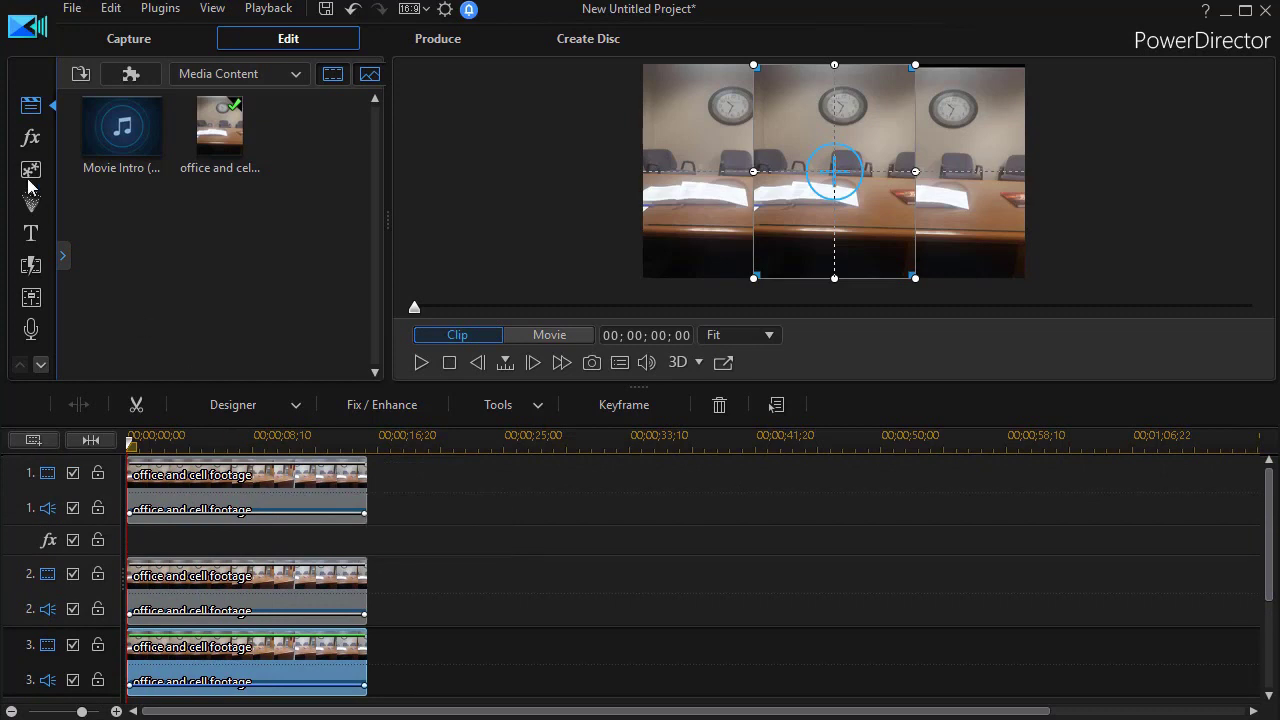
Step: Apply the Blur effect to the clips on video tracks 1 and 2 and play the whole movie
left_click(30, 142)
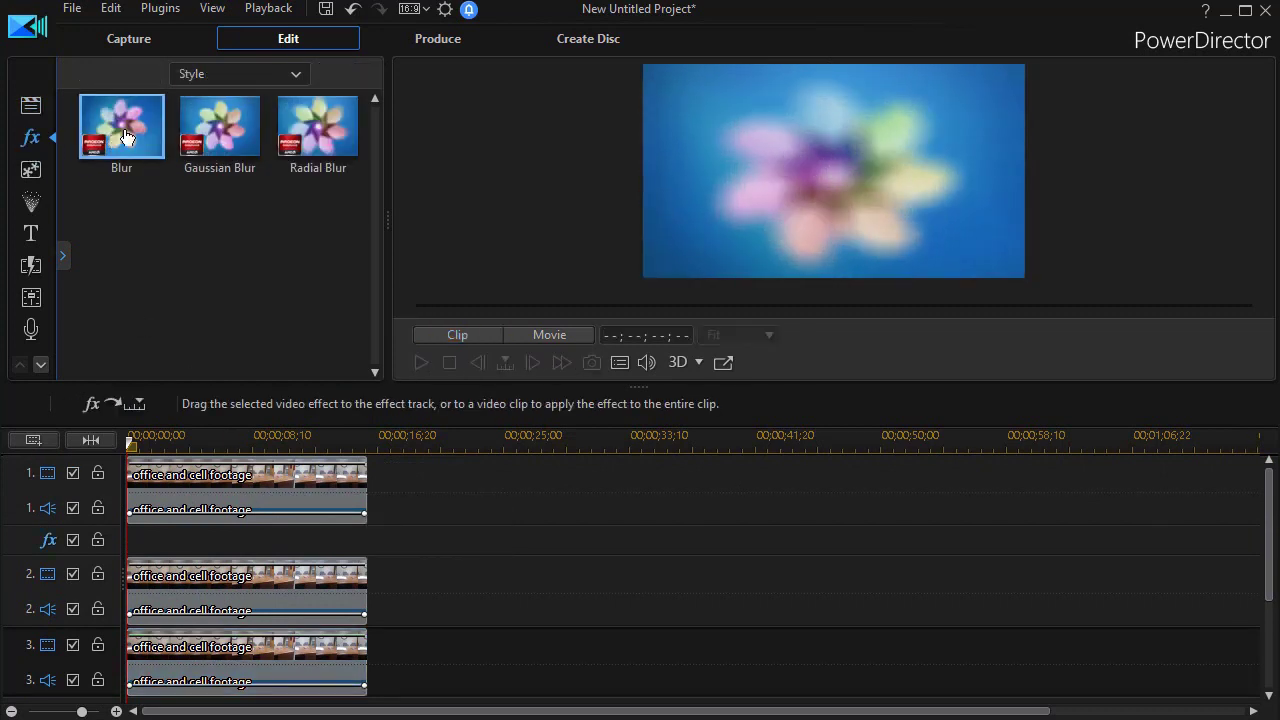
left_click_drag(125, 150, 200, 490)
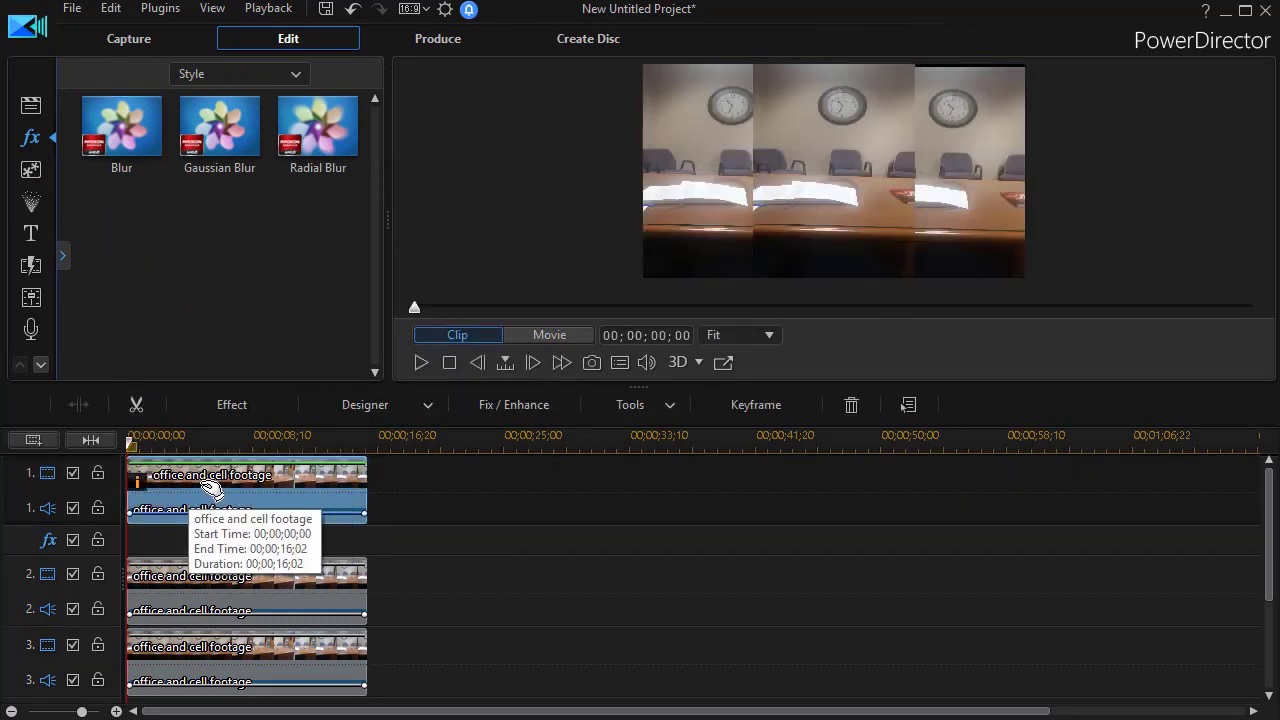
mouse_move(121, 127)
left_mouse_down()
mouse_move(128, 428)
mouse_move(150, 570)
mouse_move(170, 575)
left_mouse_up()
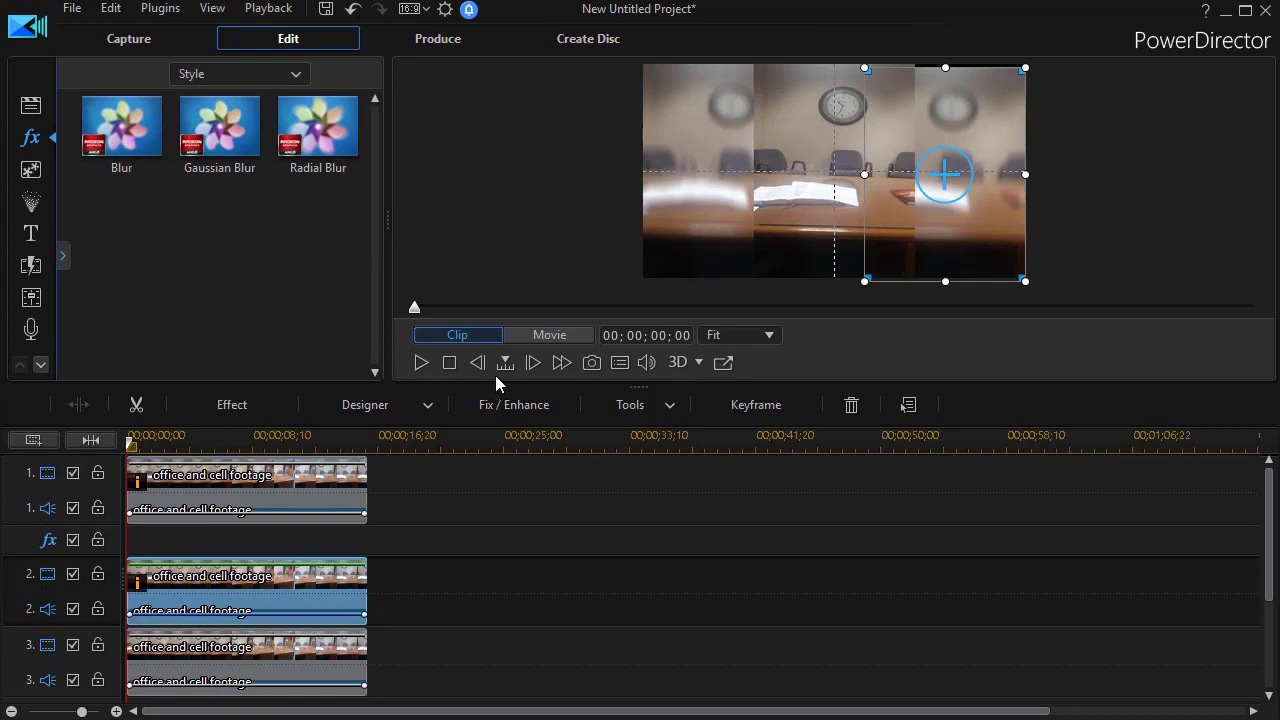
left_click(556, 336)
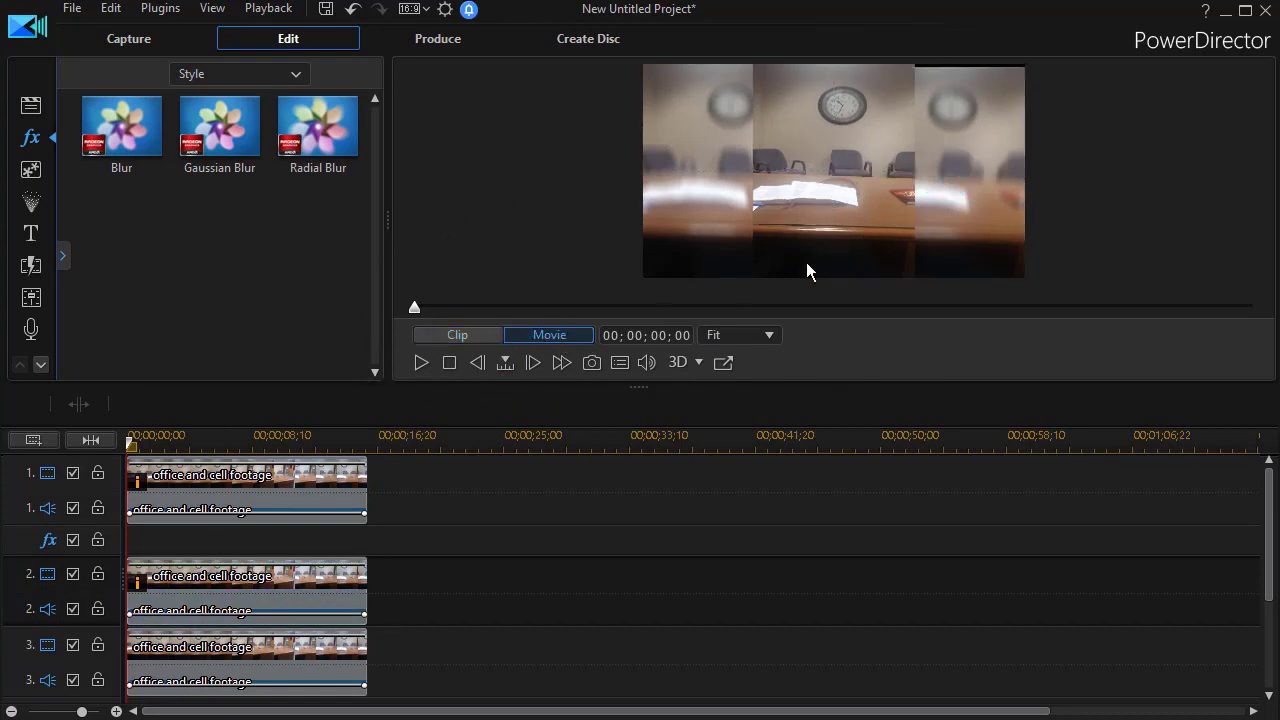
key("space")
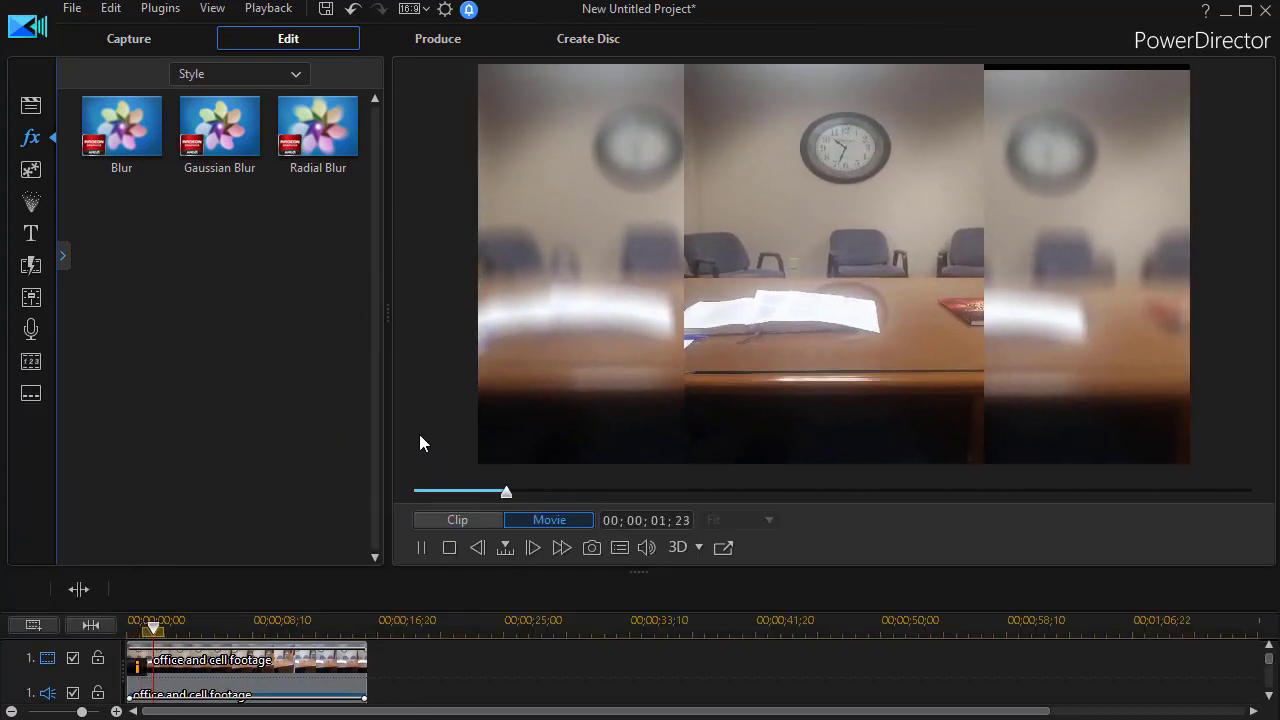